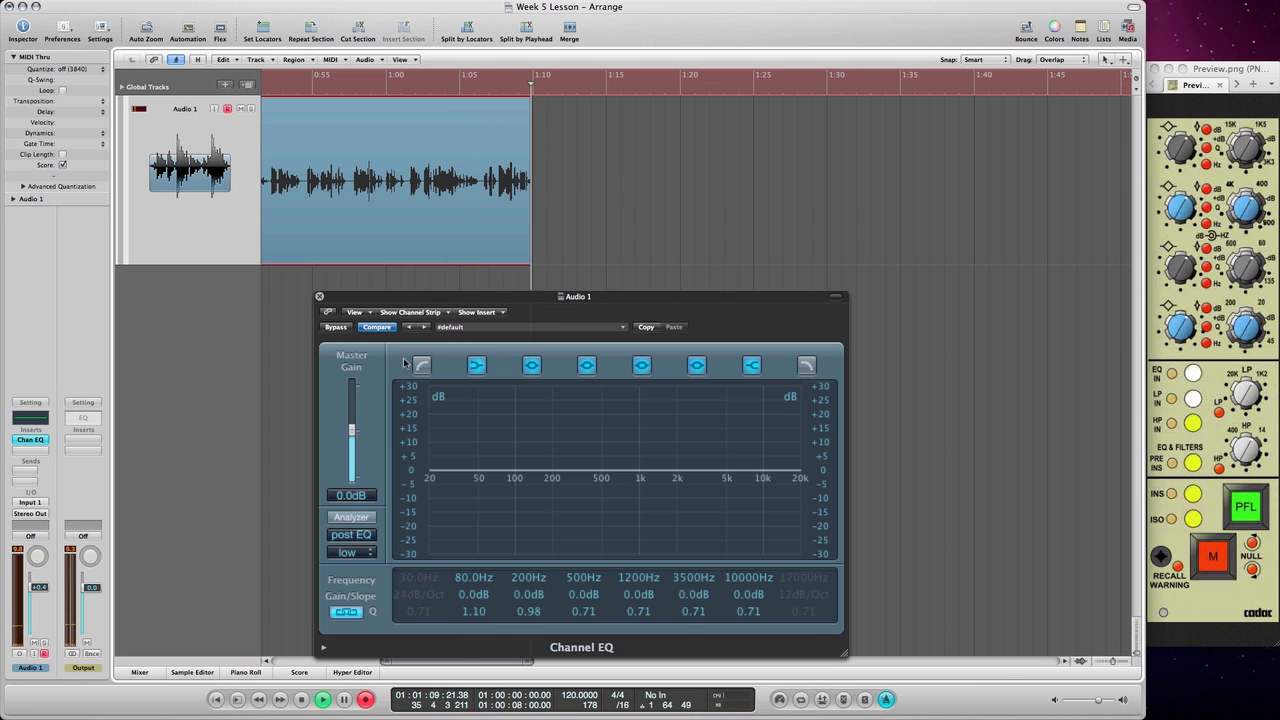
Disable the Channel EQ's low-shelf and high-shelf bands and enable its low-cut and high-cut filters.
click(756, 367)
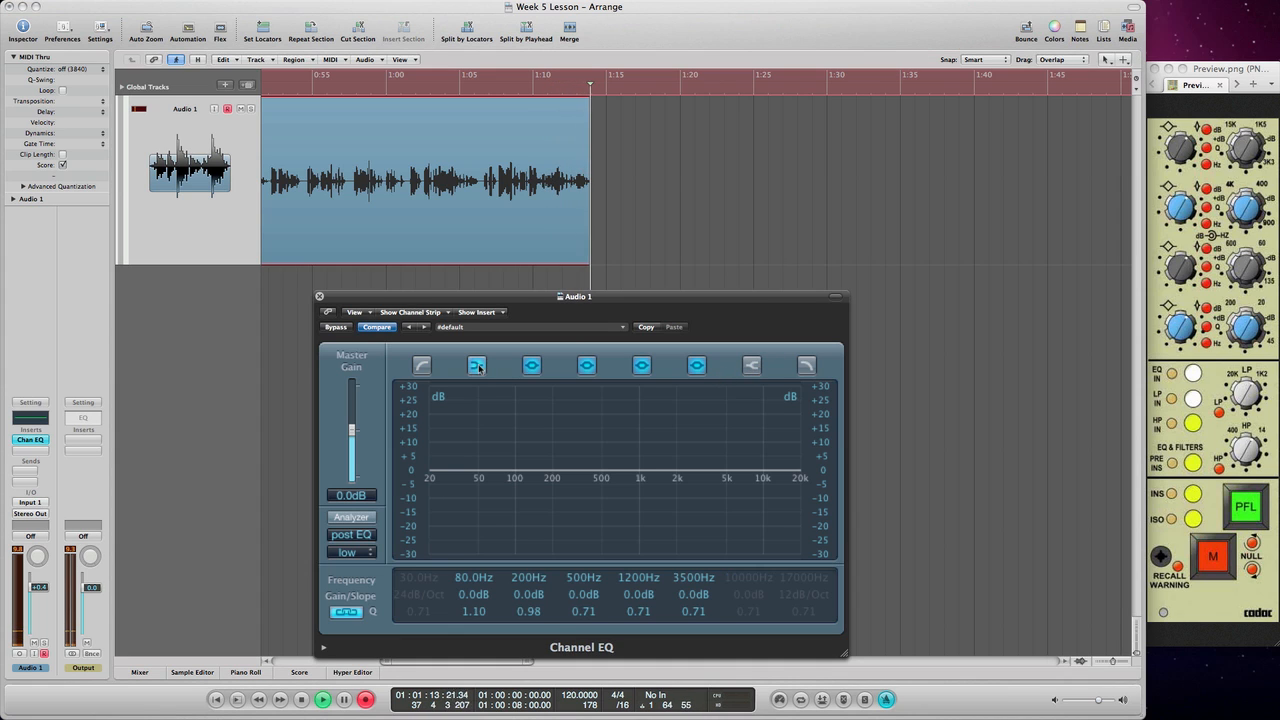
click(478, 366)
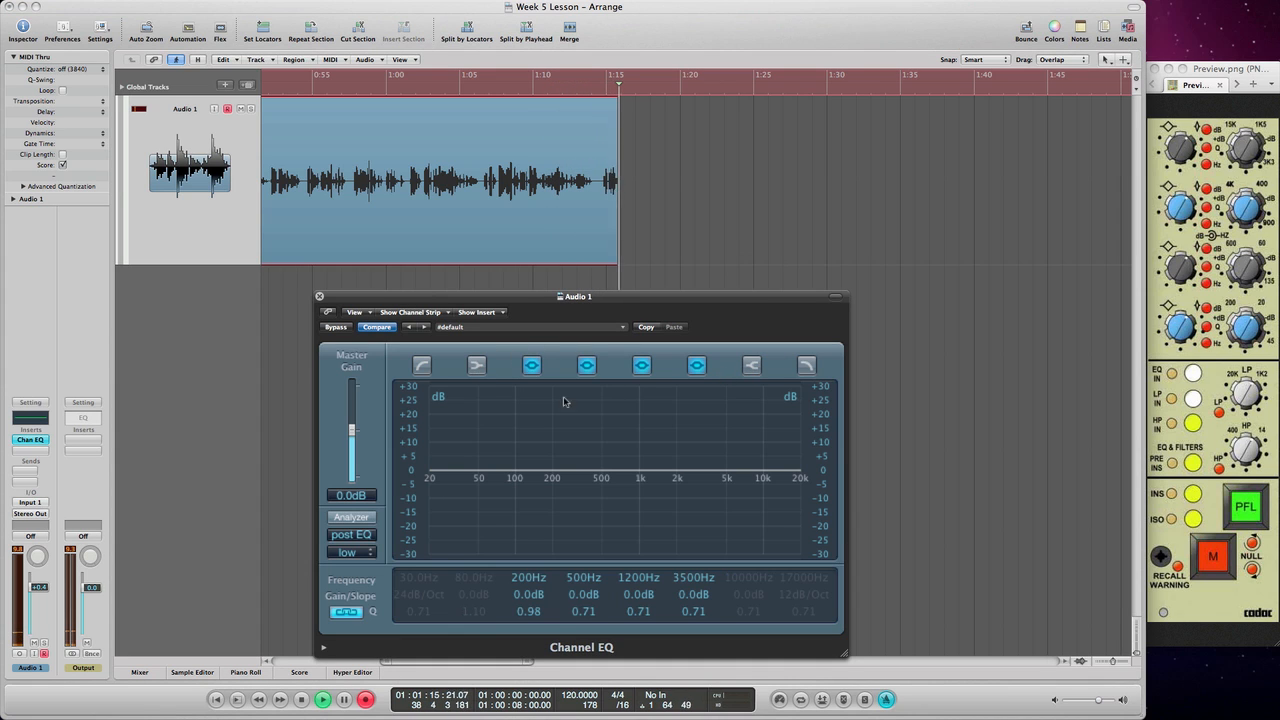
click(421, 367)
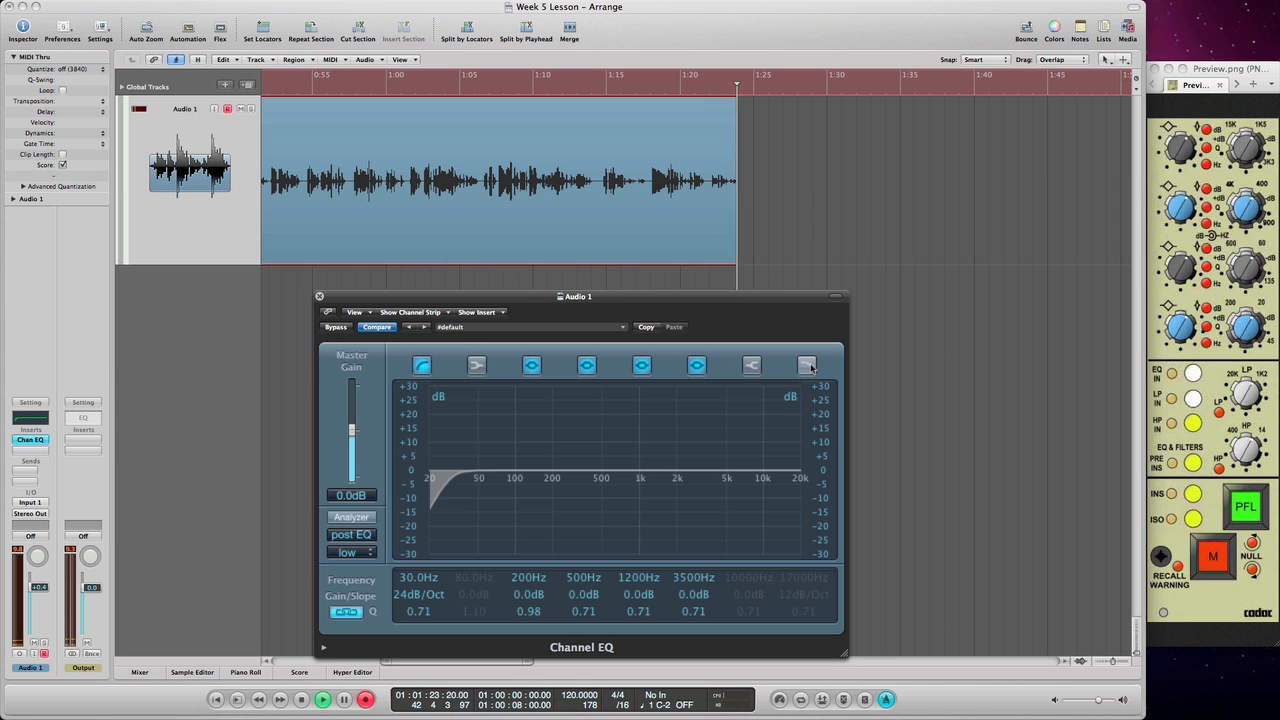
click(807, 366)
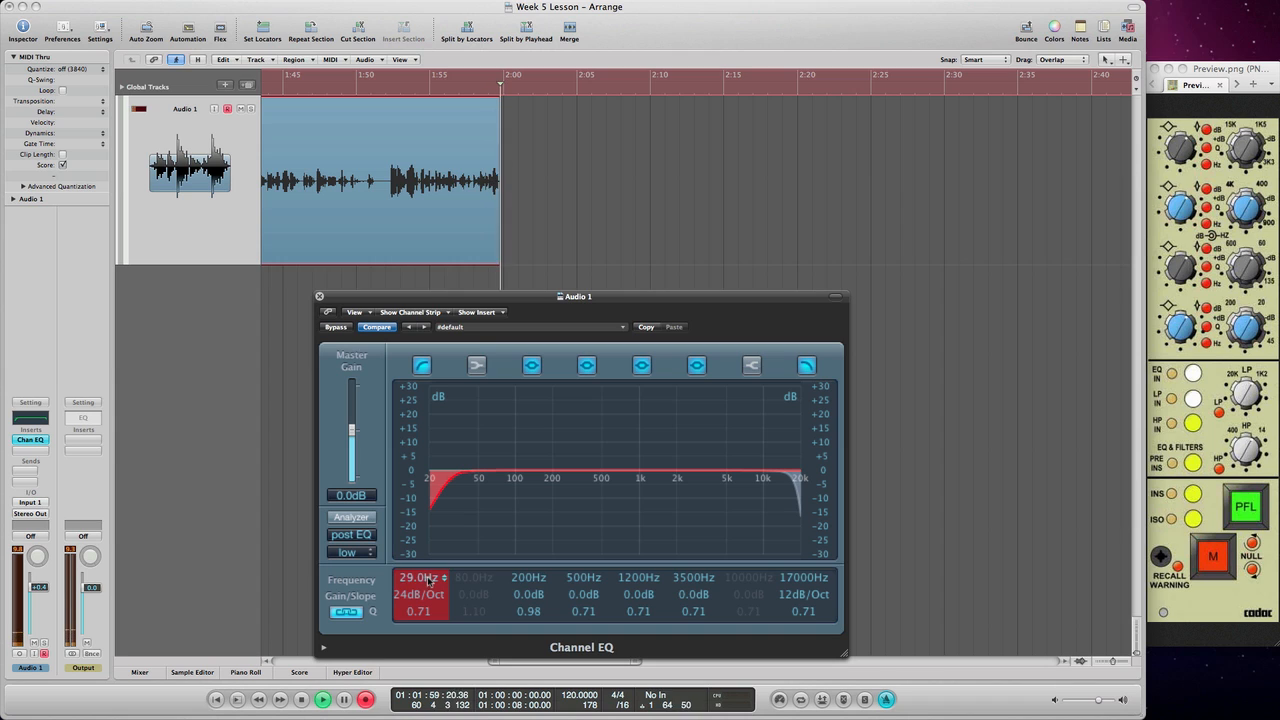
Sweep the low-cut filter's frequency down to 20 Hz and up to 395 Hz, and set it to 75 Hz.
drag(428, 580, 428, 632)
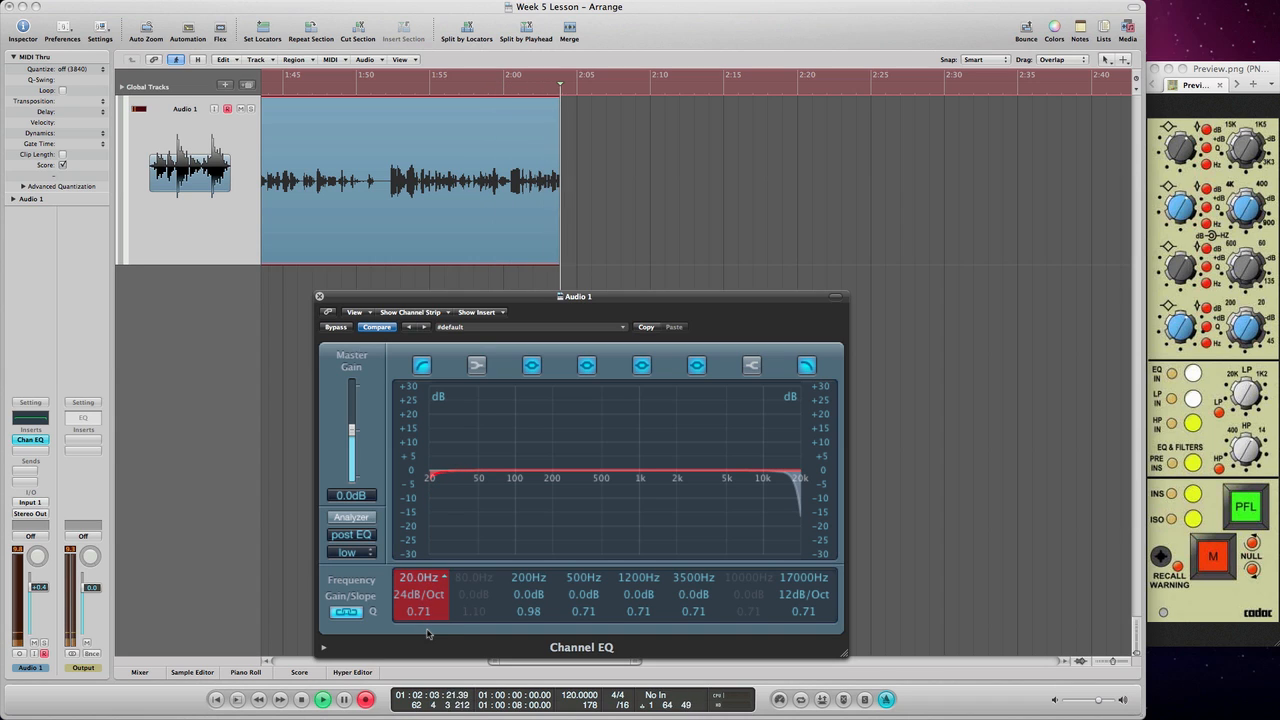
drag(428, 608, 426, 508)
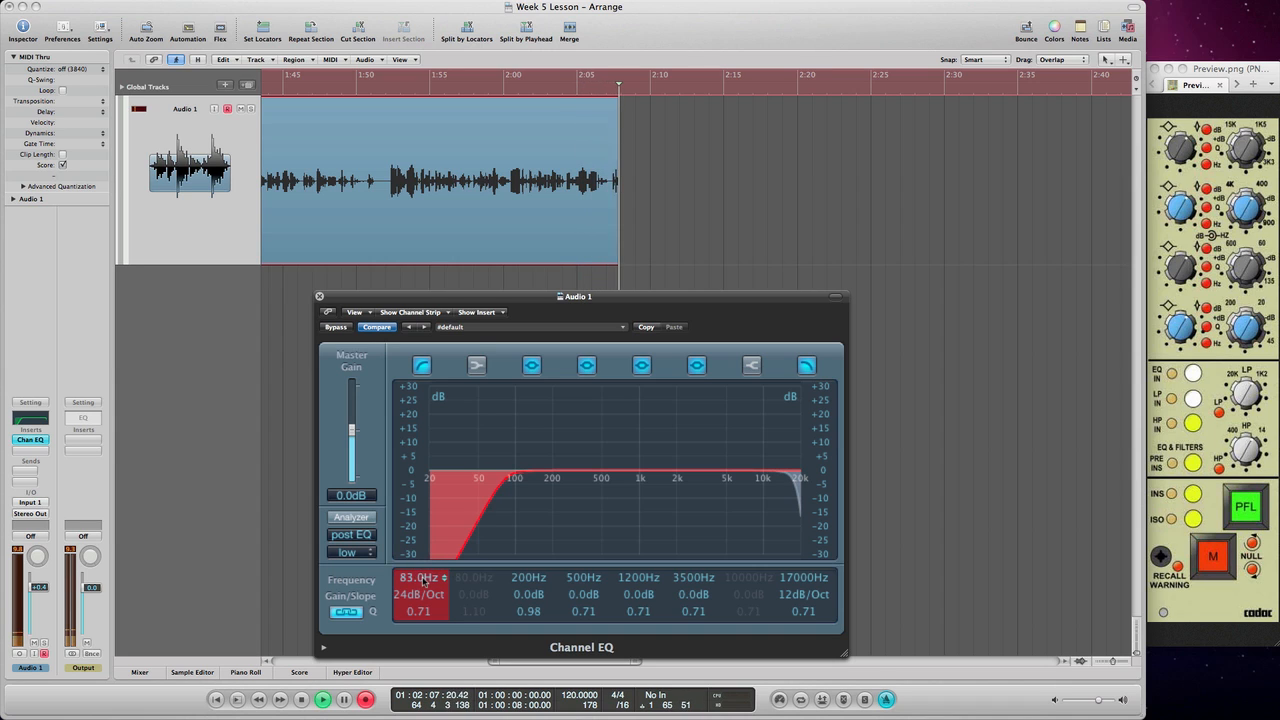
drag(422, 565, 419, 473)
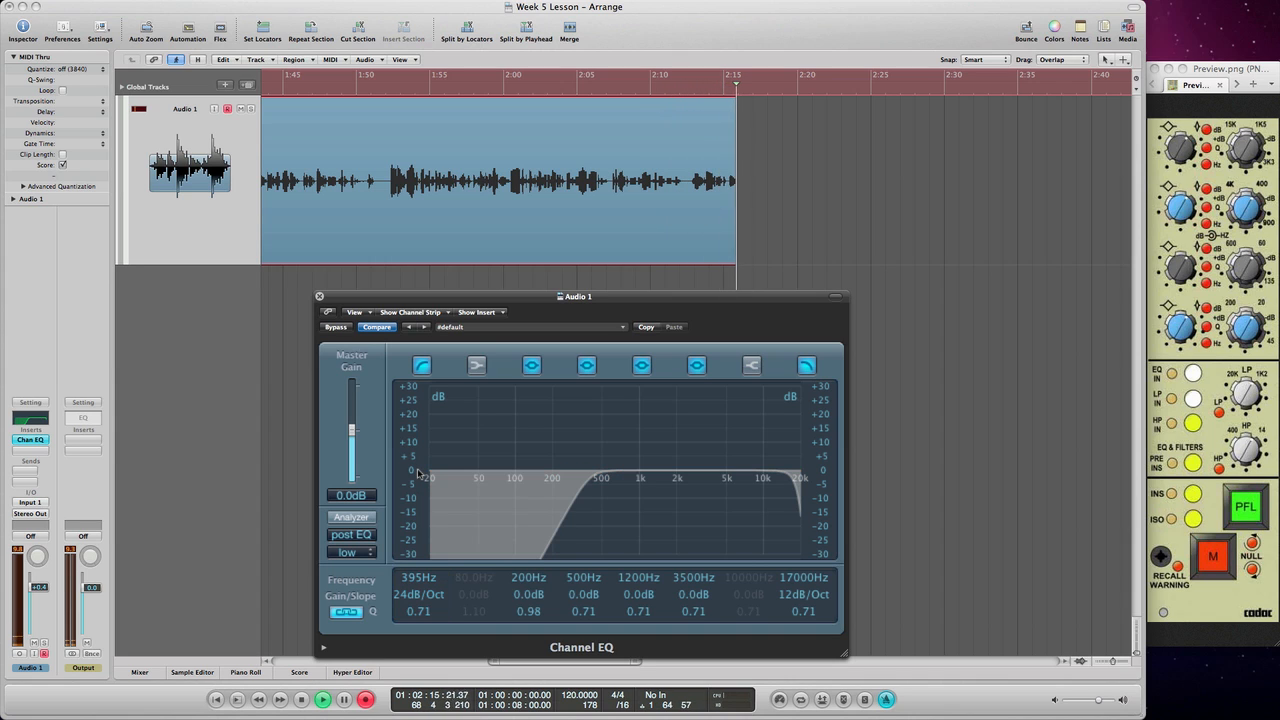
double_click(412, 578)
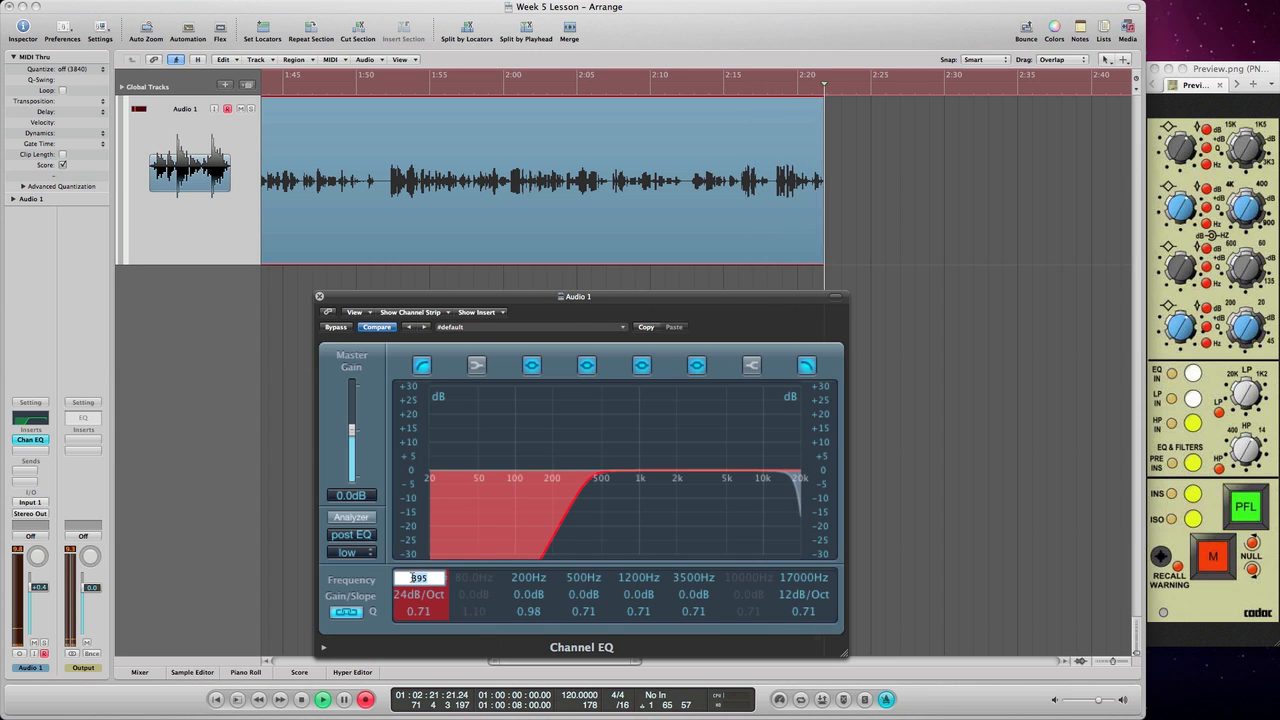
key(Return)
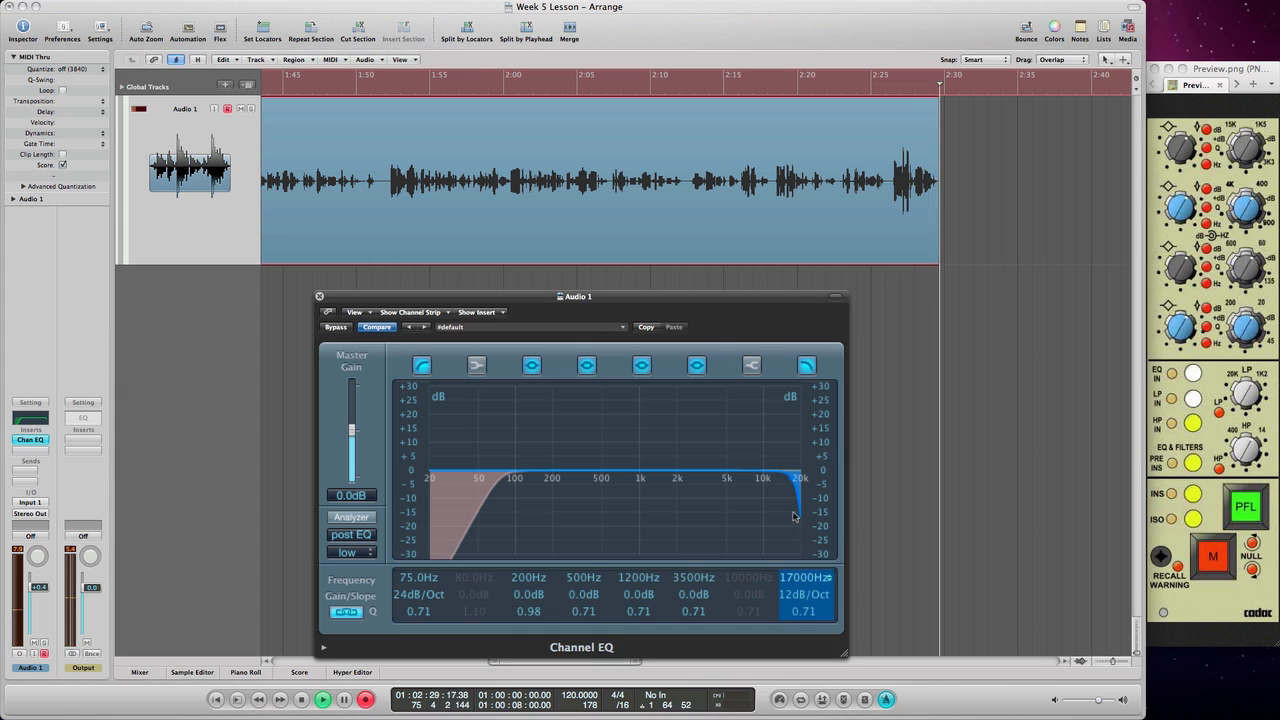
Try the high-cut filter at frequencies of 20000 Hz, 12000 Hz and 1200 Hz.
drag(797, 578, 794, 509)
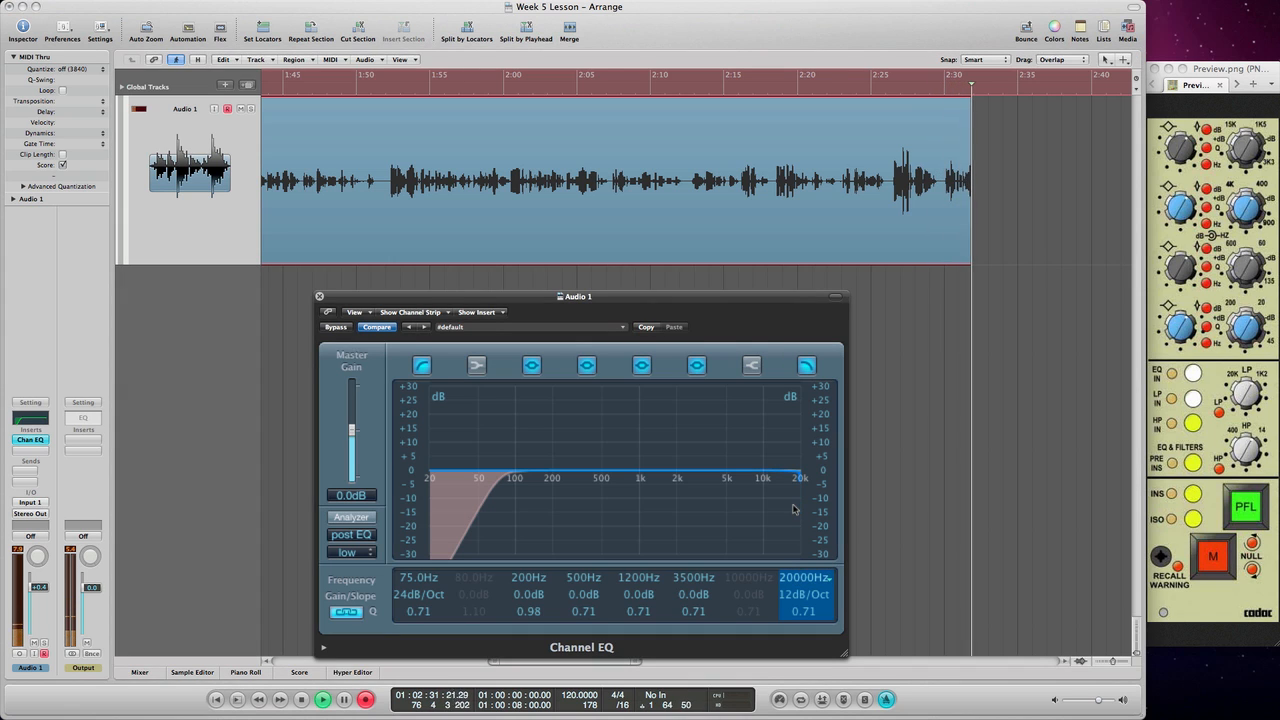
double_click(795, 579)
text(12000)
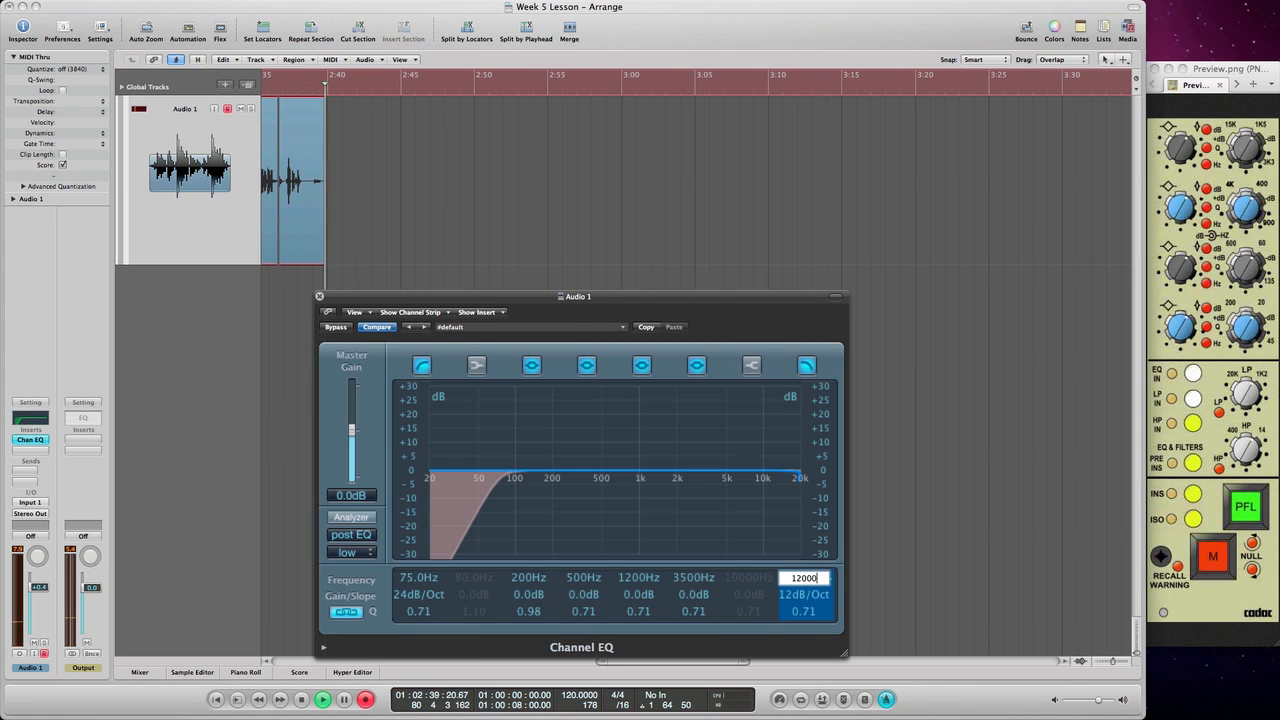
key(Return)
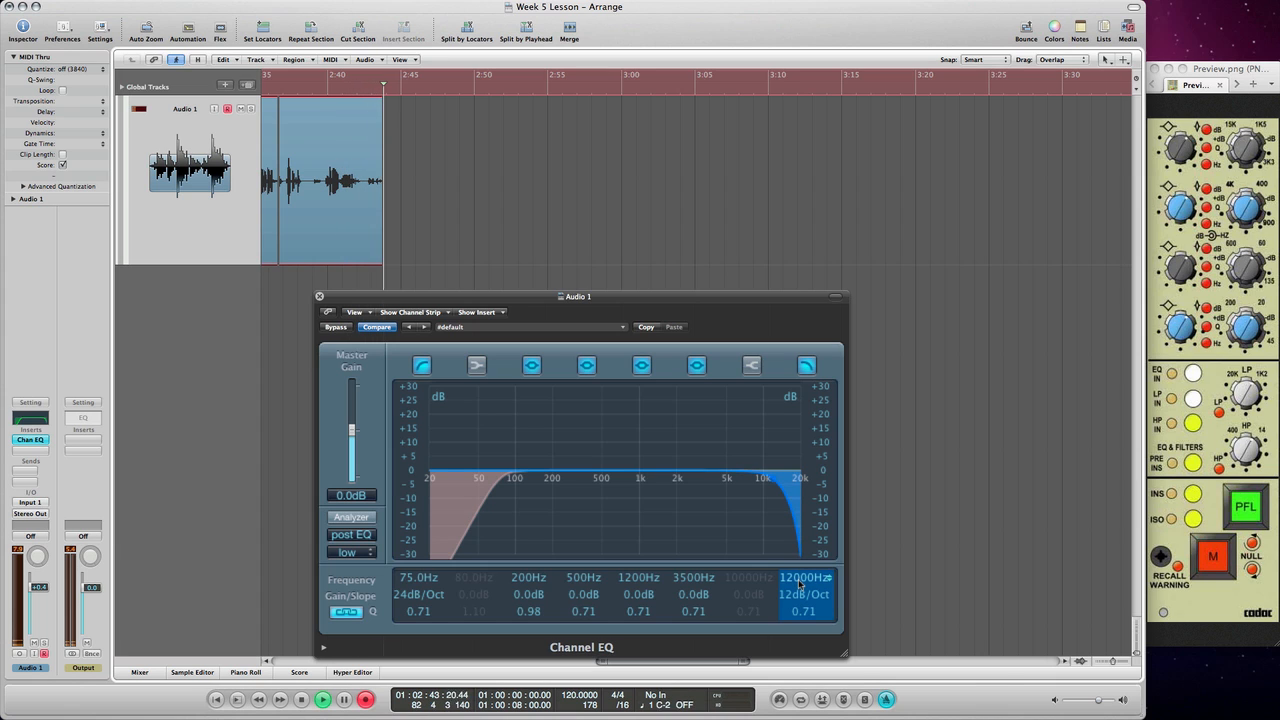
double_click(799, 579)
text(12000)
key(Return)
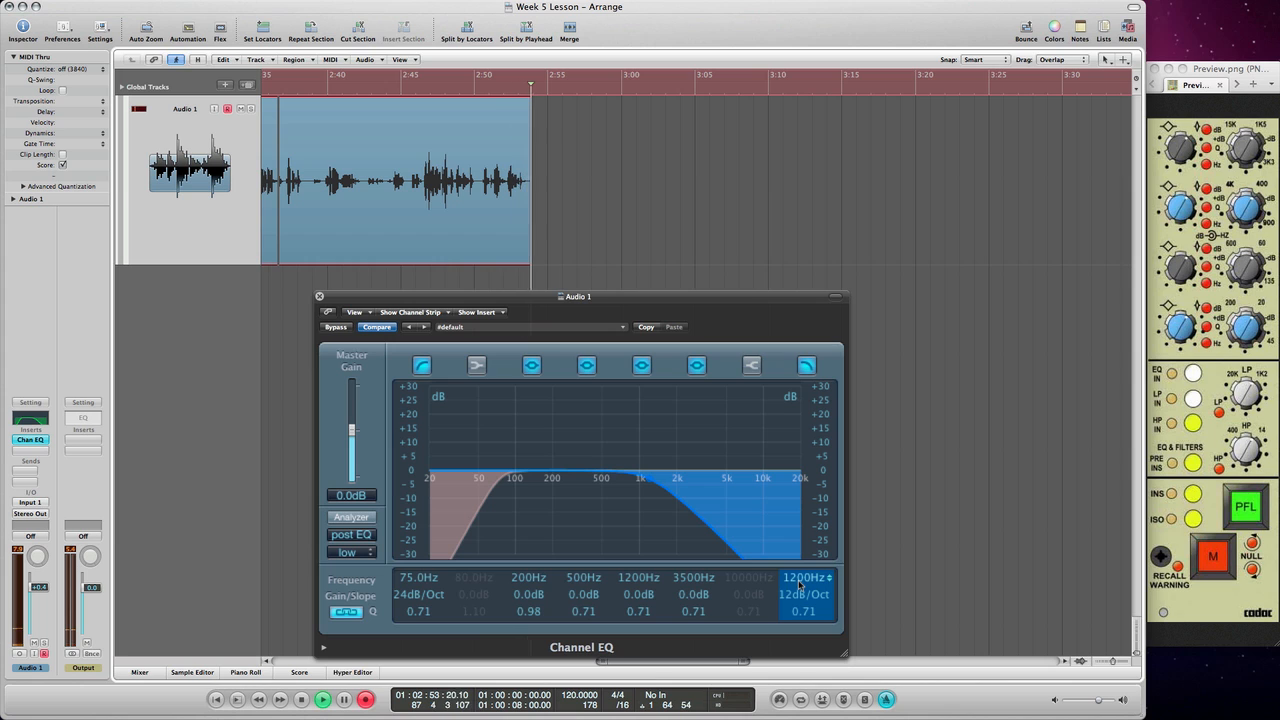
Set the high-cut filter's frequency to 15000 Hz.
double_click(799, 580)
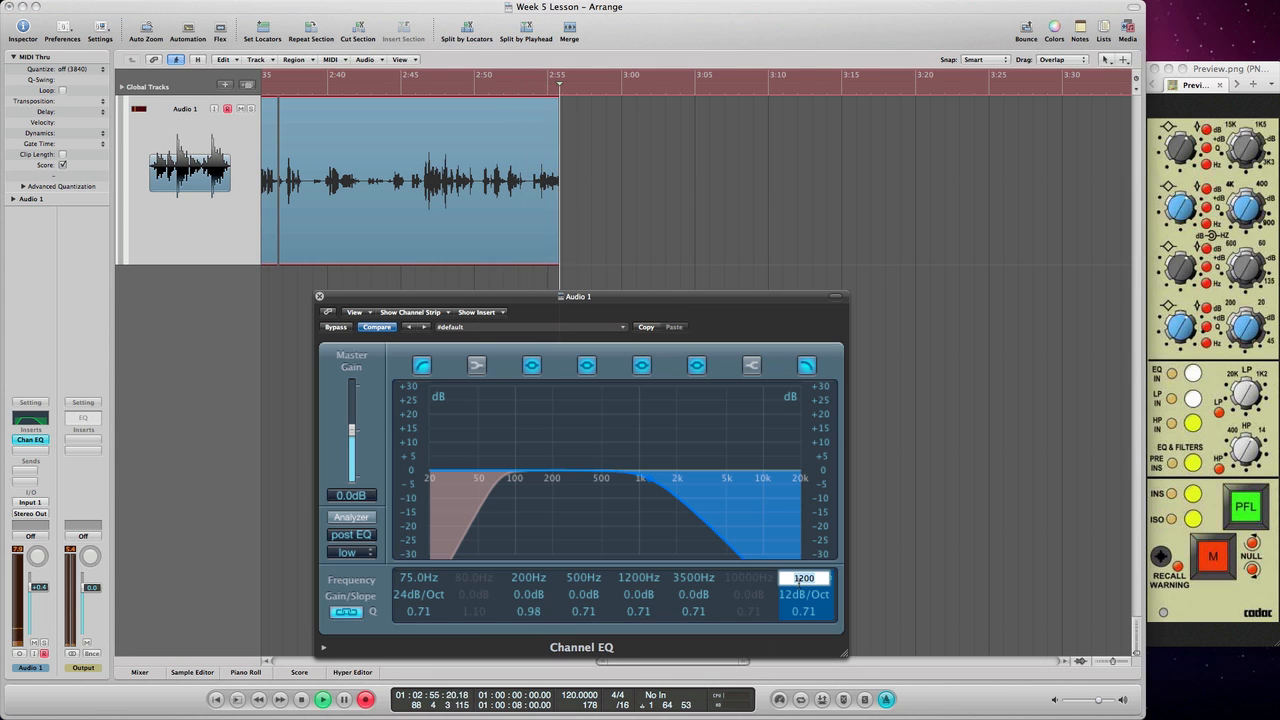
text(1200)
key(Return)
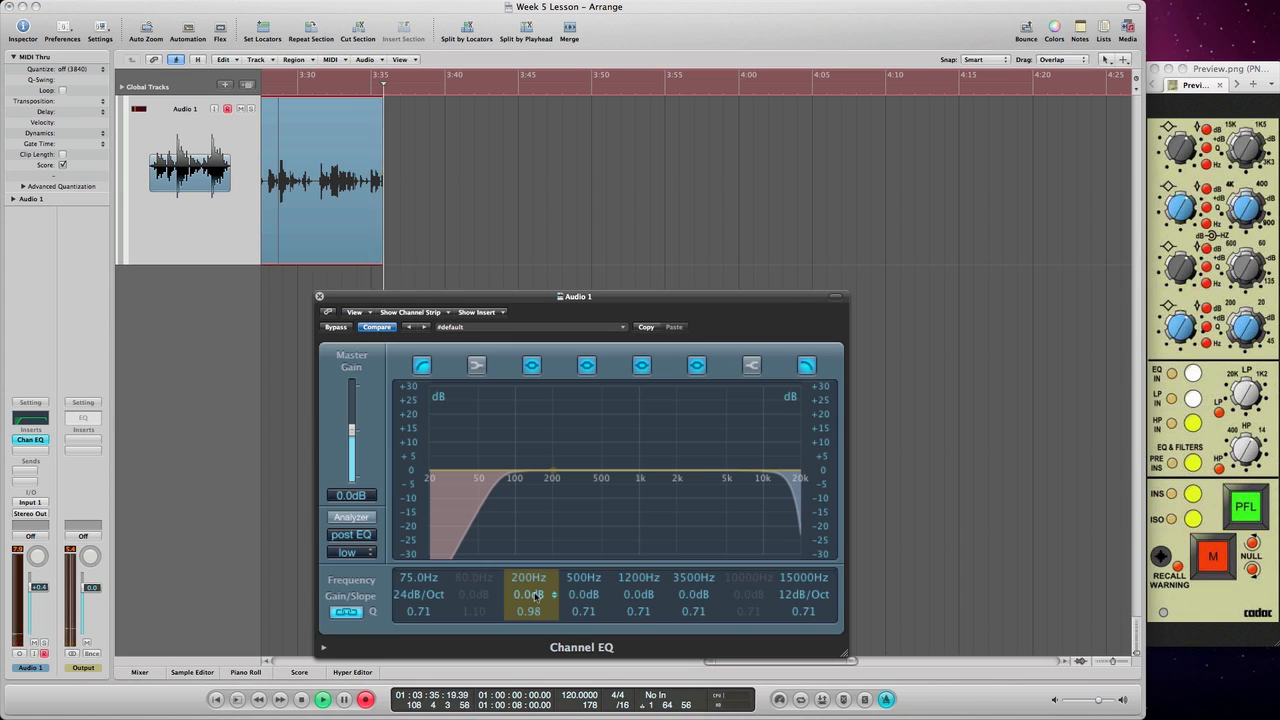
Cut the 200 Hz bell band to -24 dB, sweep it to 31.5 Hz and up to 196 Hz, and set its Q to 2.50.
drag(535, 606, 533, 665)
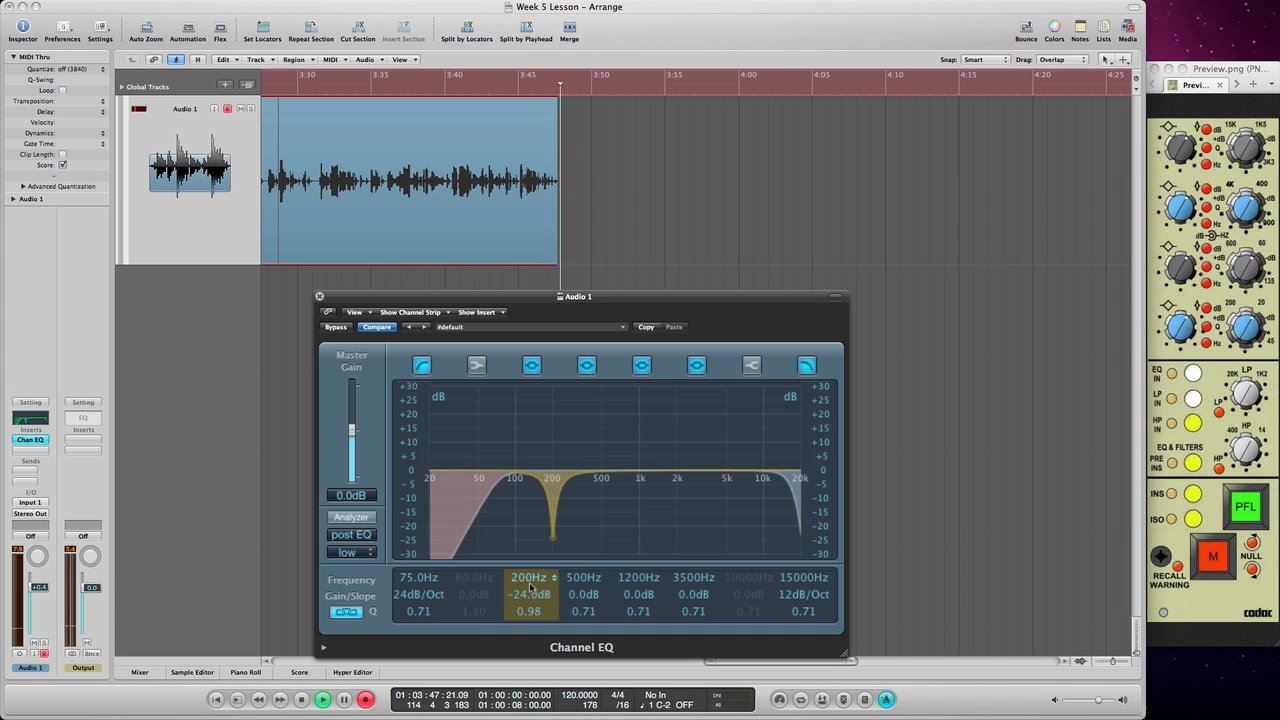
drag(531, 598, 537, 704)
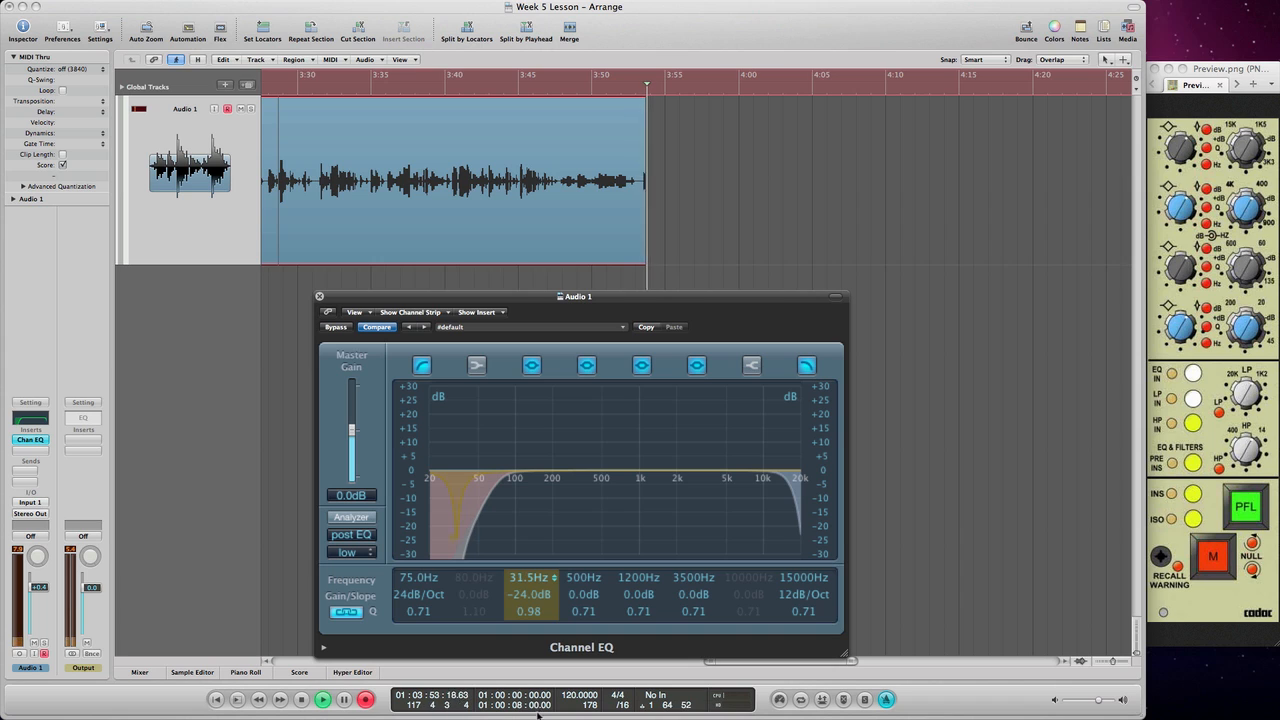
drag(539, 713, 531, 540)
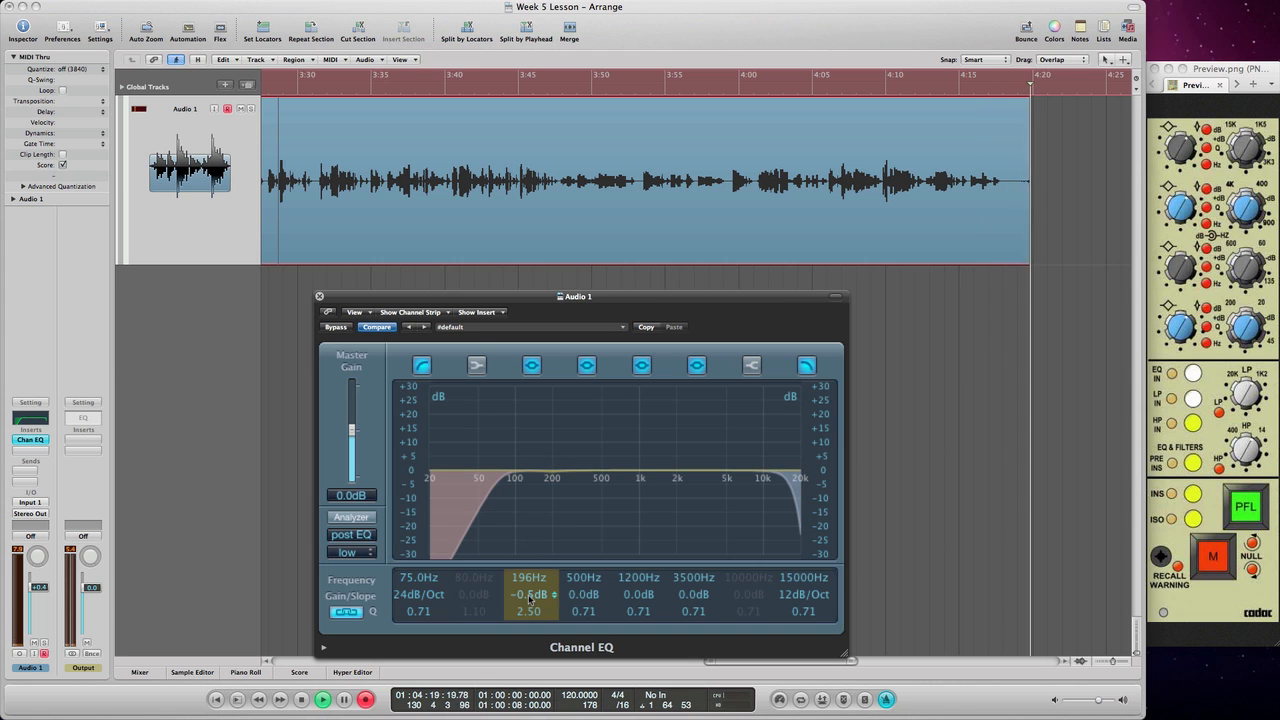
Set the gain of the 196 Hz bell band to 0 dB.
double_click(530, 598)
text(0)
key(Return)
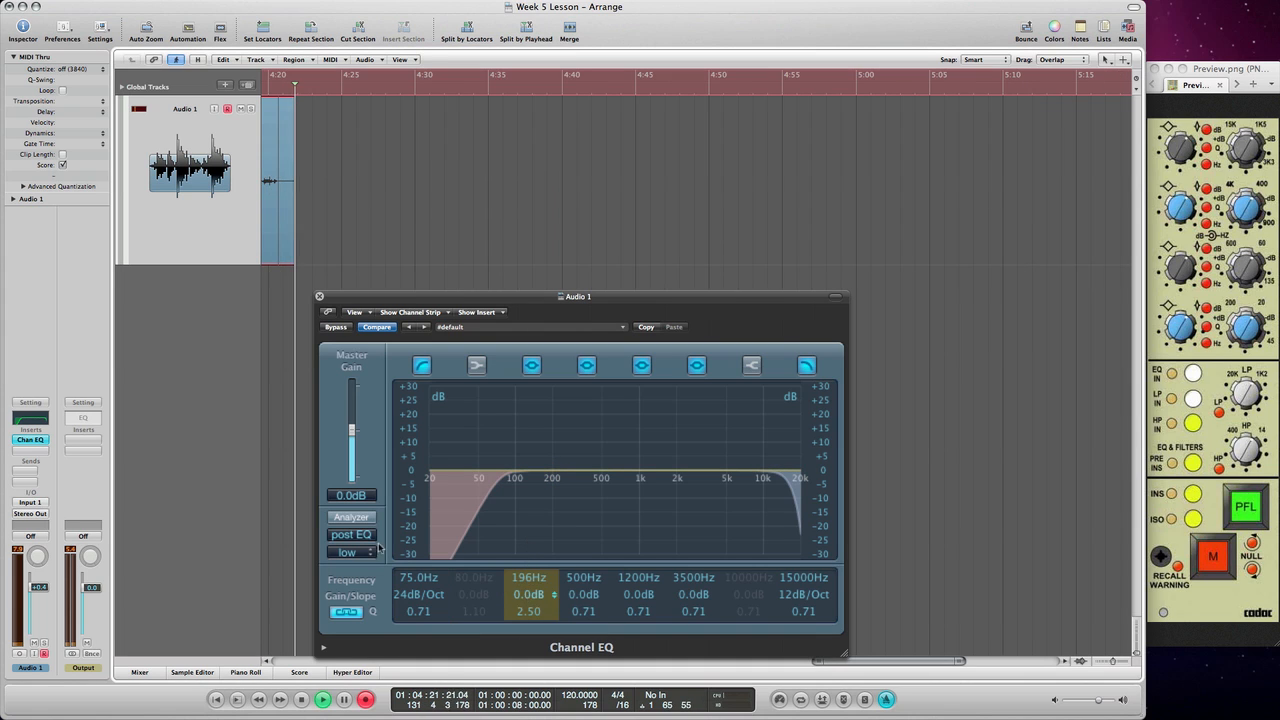
Turn on the analyzer, lower the low-cut filter's frequency to 58 Hz, and switch the analyzer off.
click(362, 518)
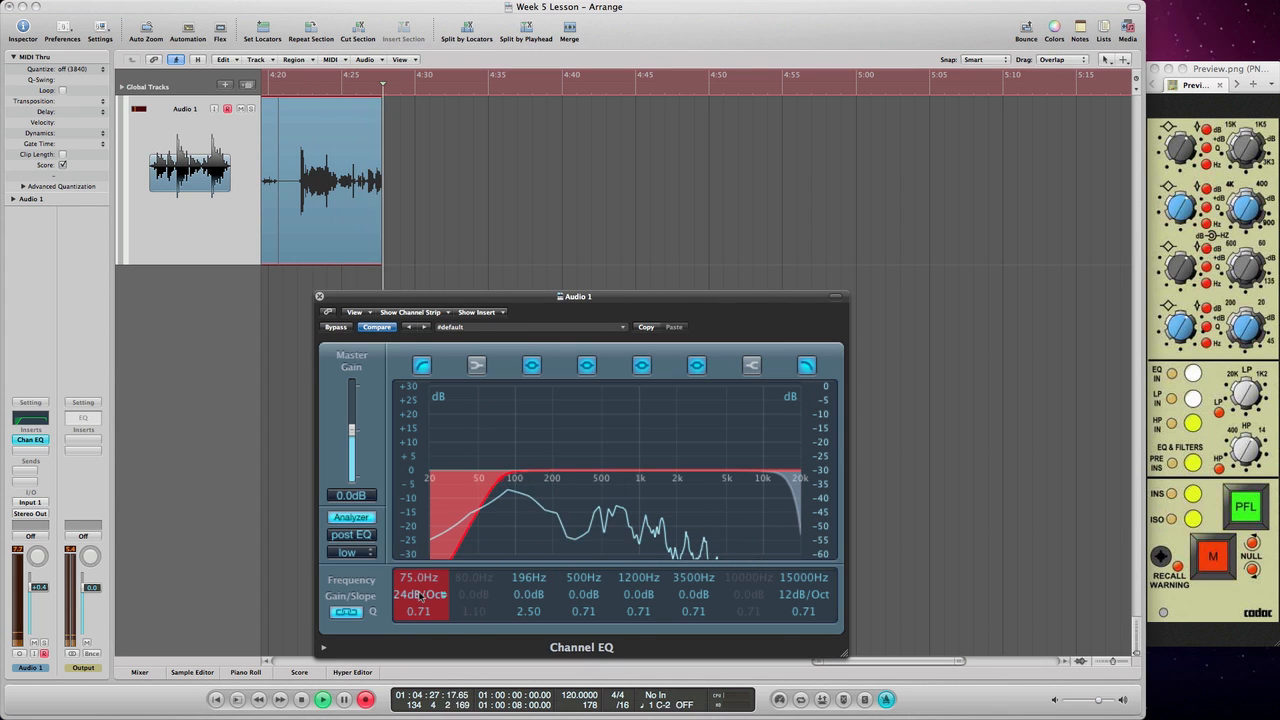
mouse_move(420, 581)
mouse_down()
mouse_move(413, 456)
mouse_move(437, 598)
mouse_up()
click(353, 518)
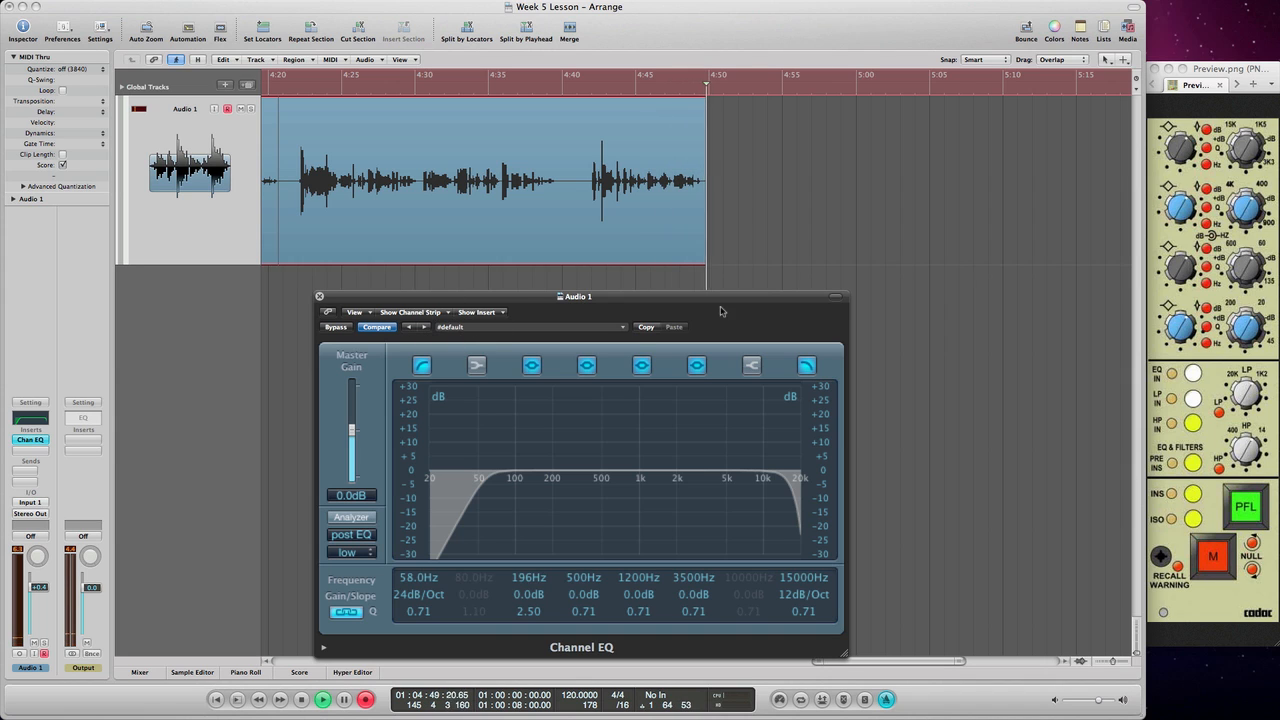
Save the Channel EQ setting as CADAC, replacing the existing preset of that name.
click(624, 330)
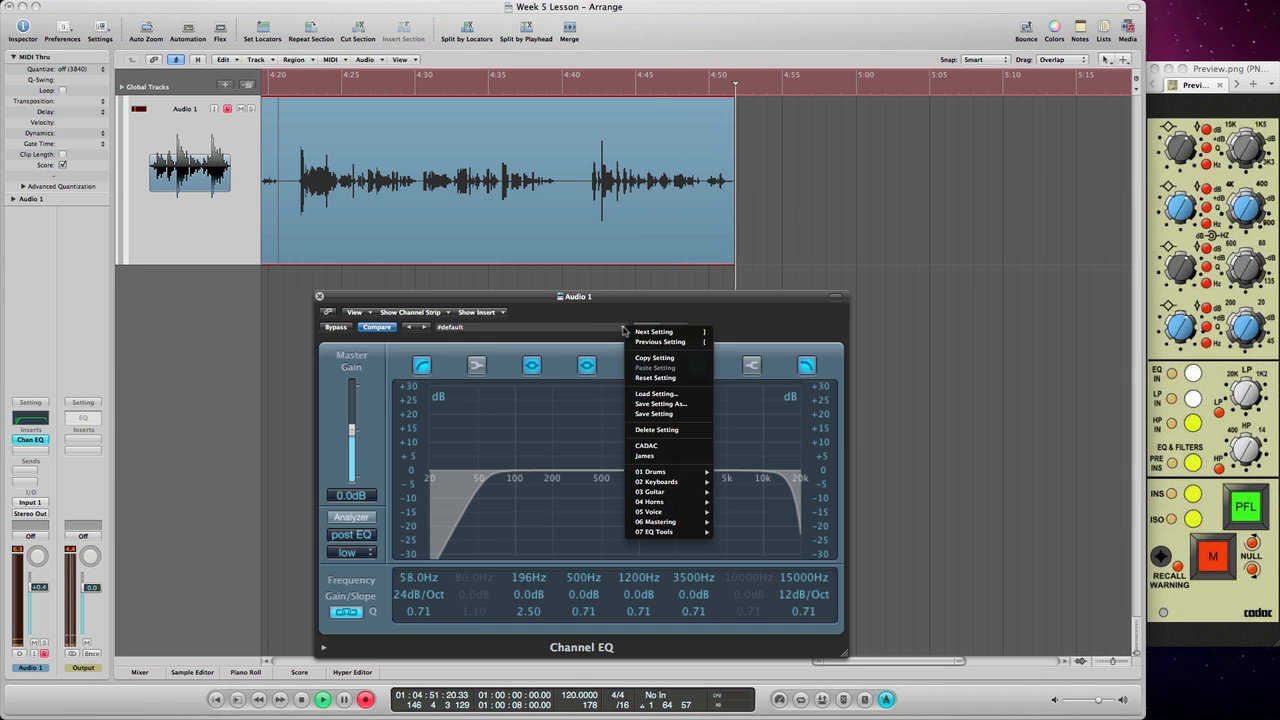
click(648, 404)
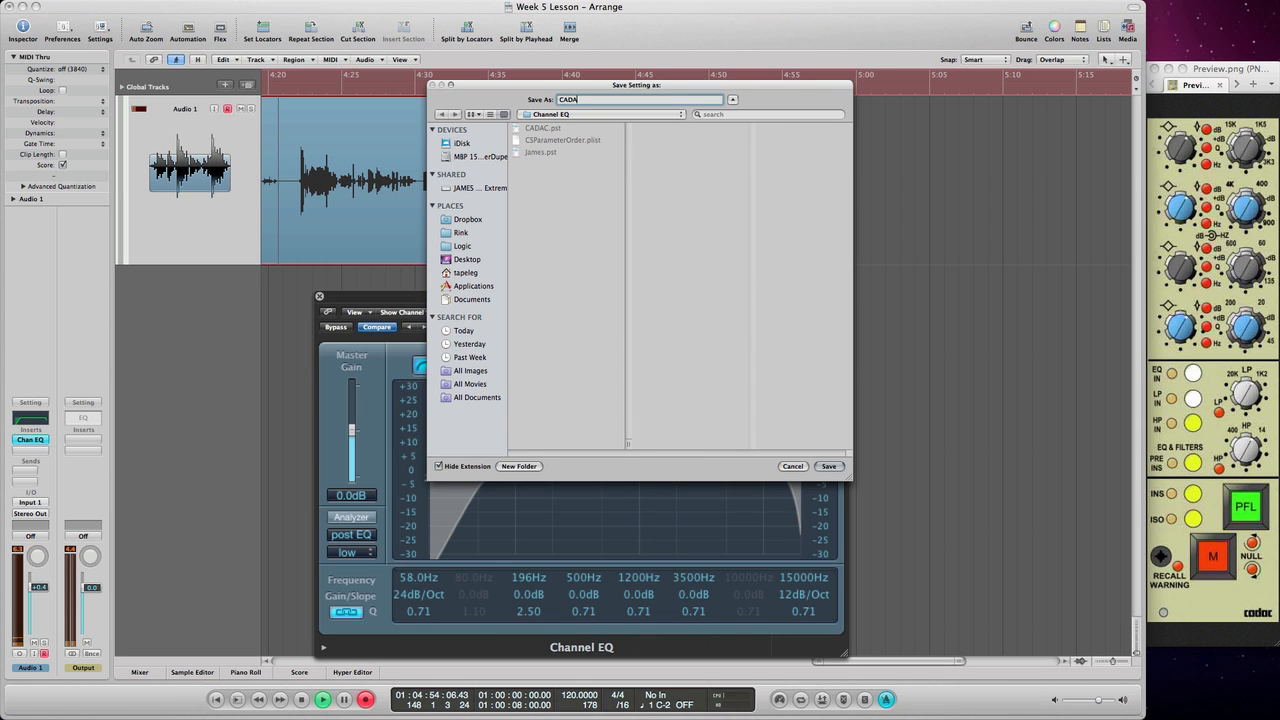
key(Return)
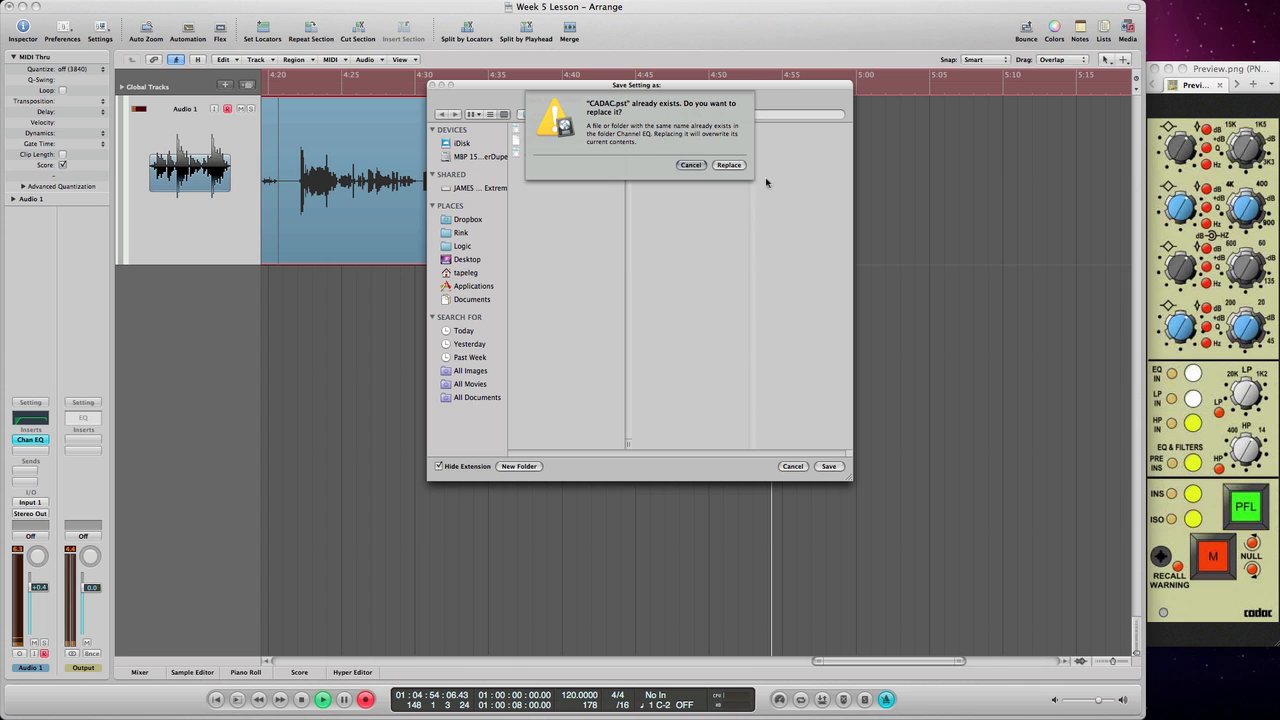
click(734, 170)
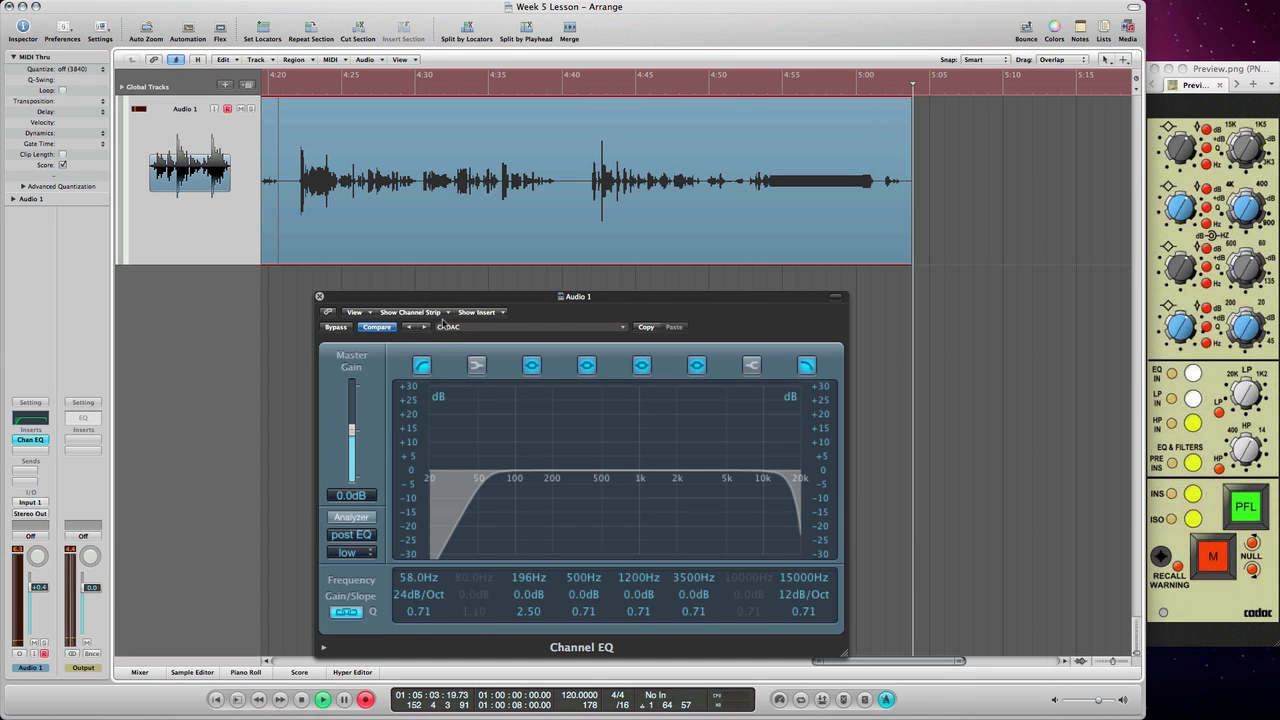
Reset the Channel EQ to its default setting and load the saved CADAC.pst preset.
click(622, 328)
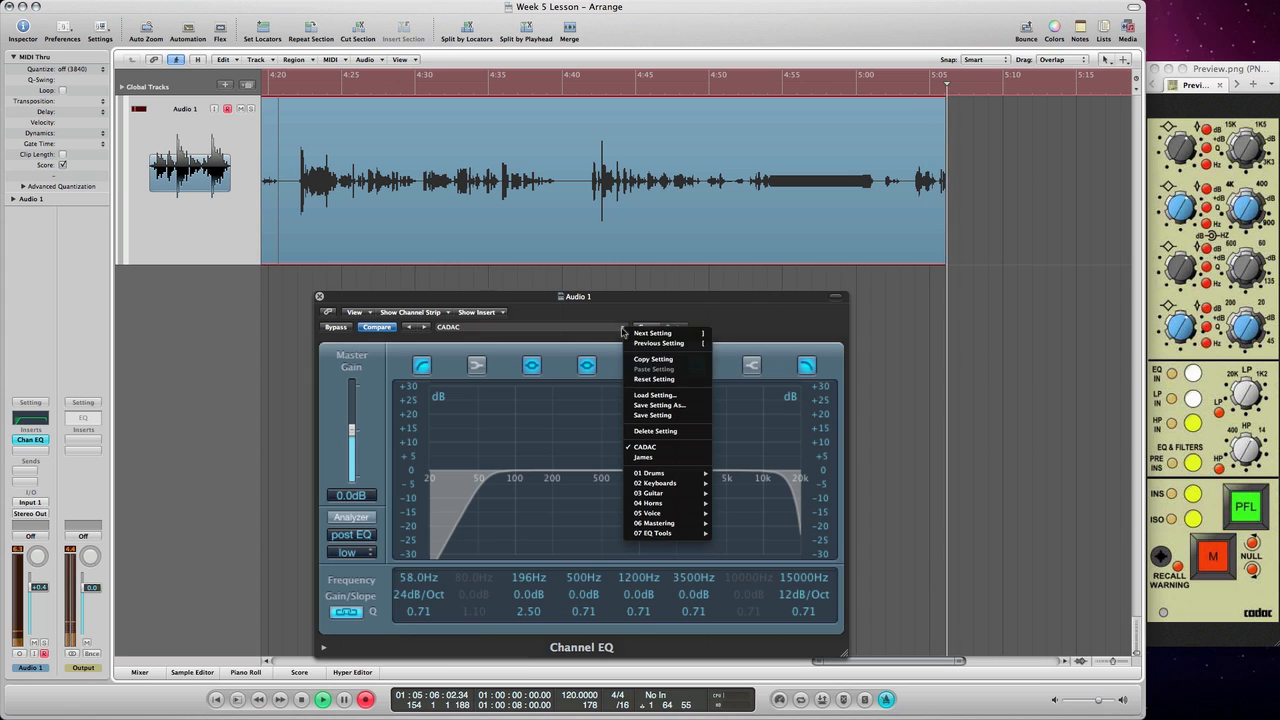
click(649, 380)
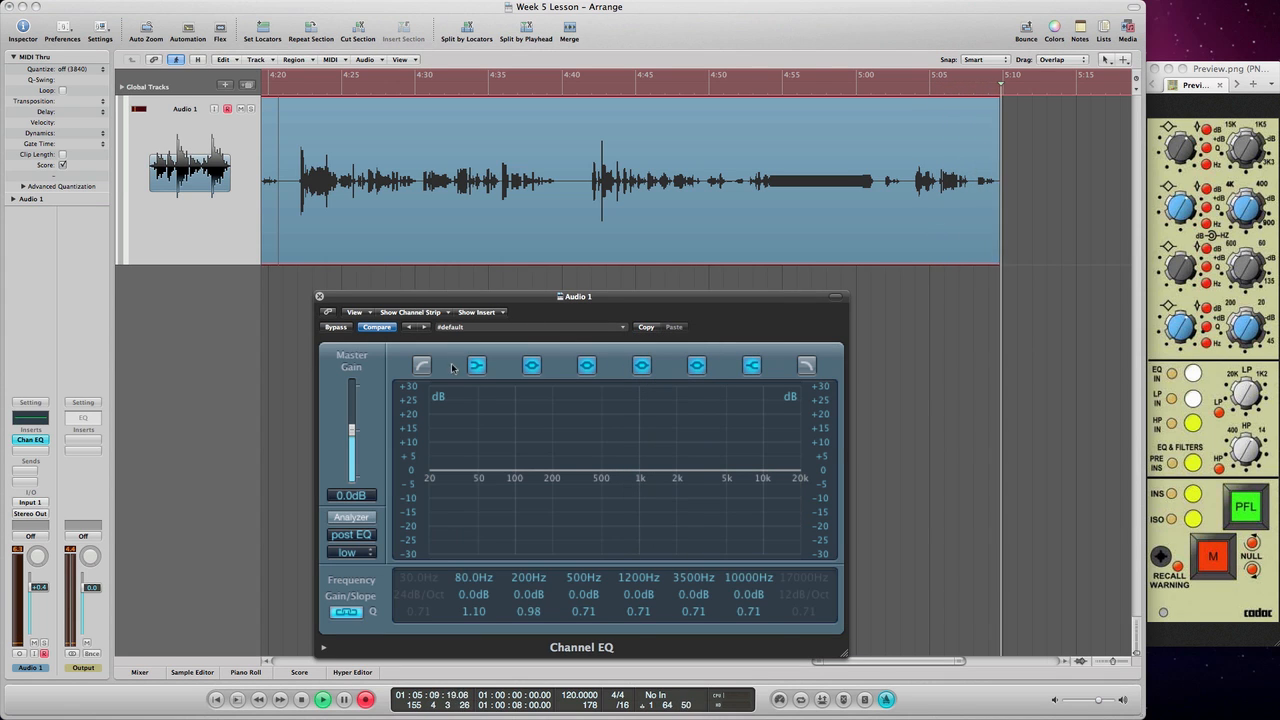
click(624, 328)
click(624, 328)
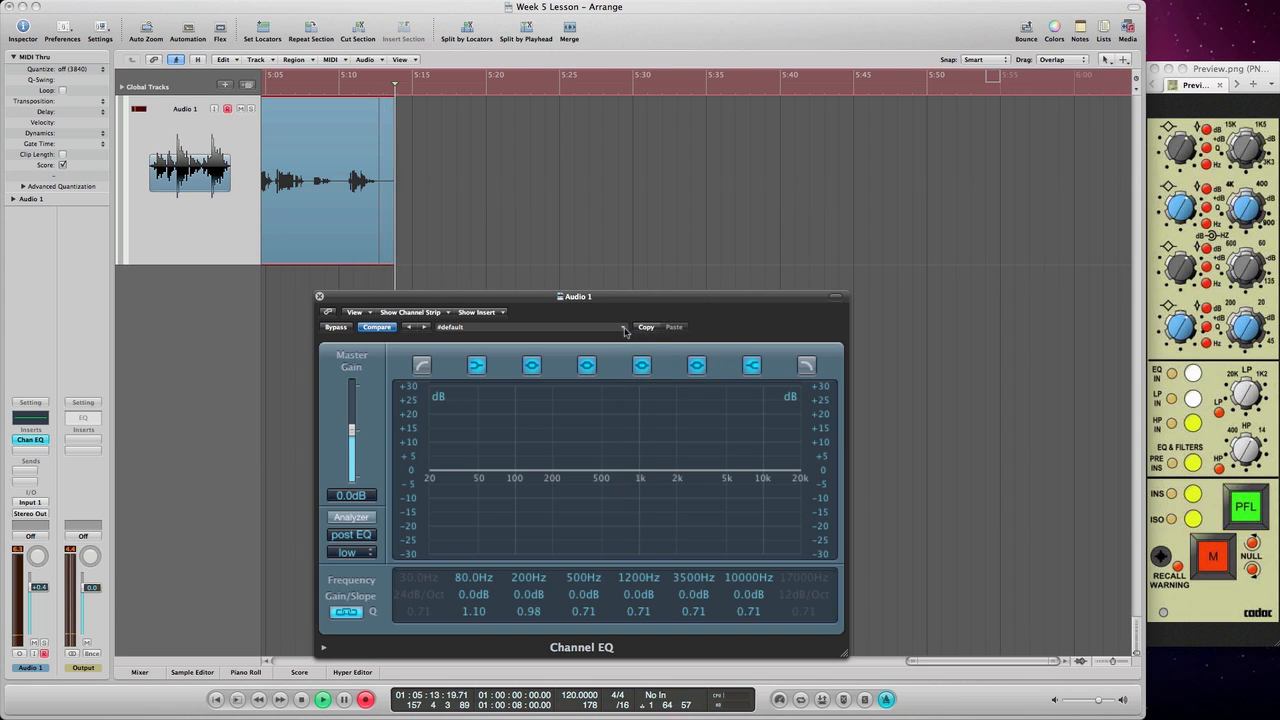
click(624, 328)
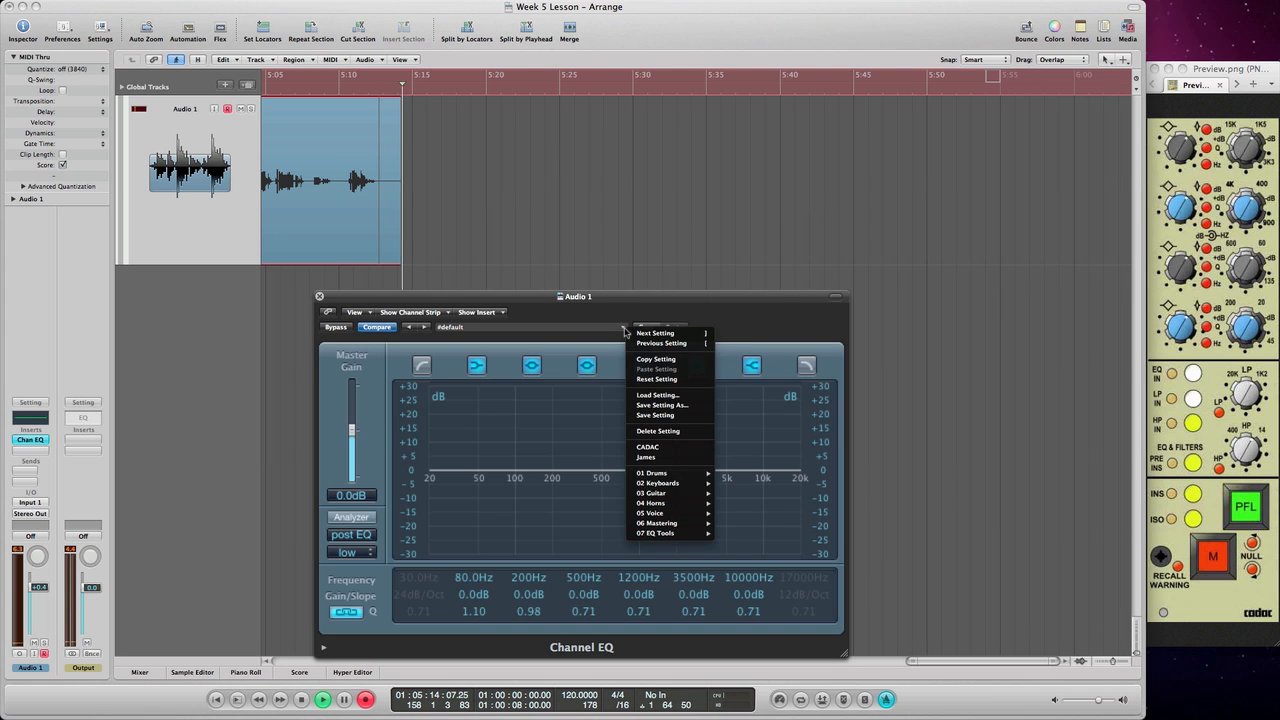
click(658, 396)
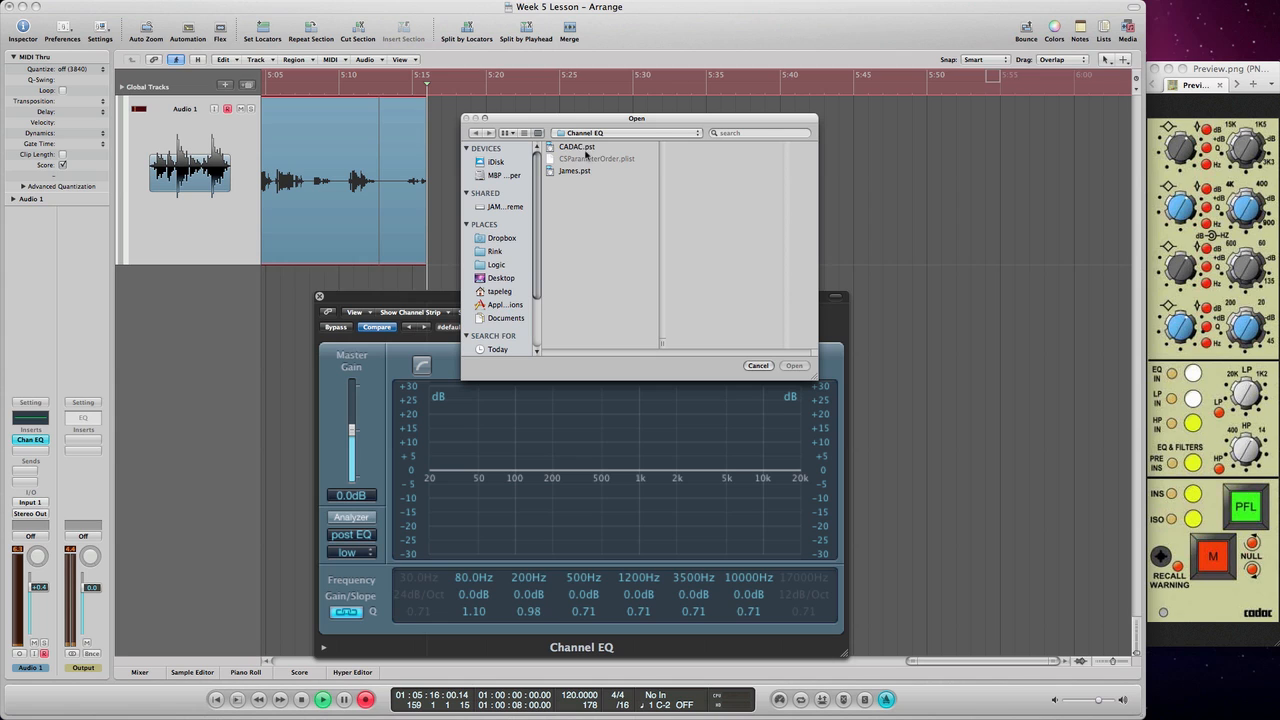
click(586, 151)
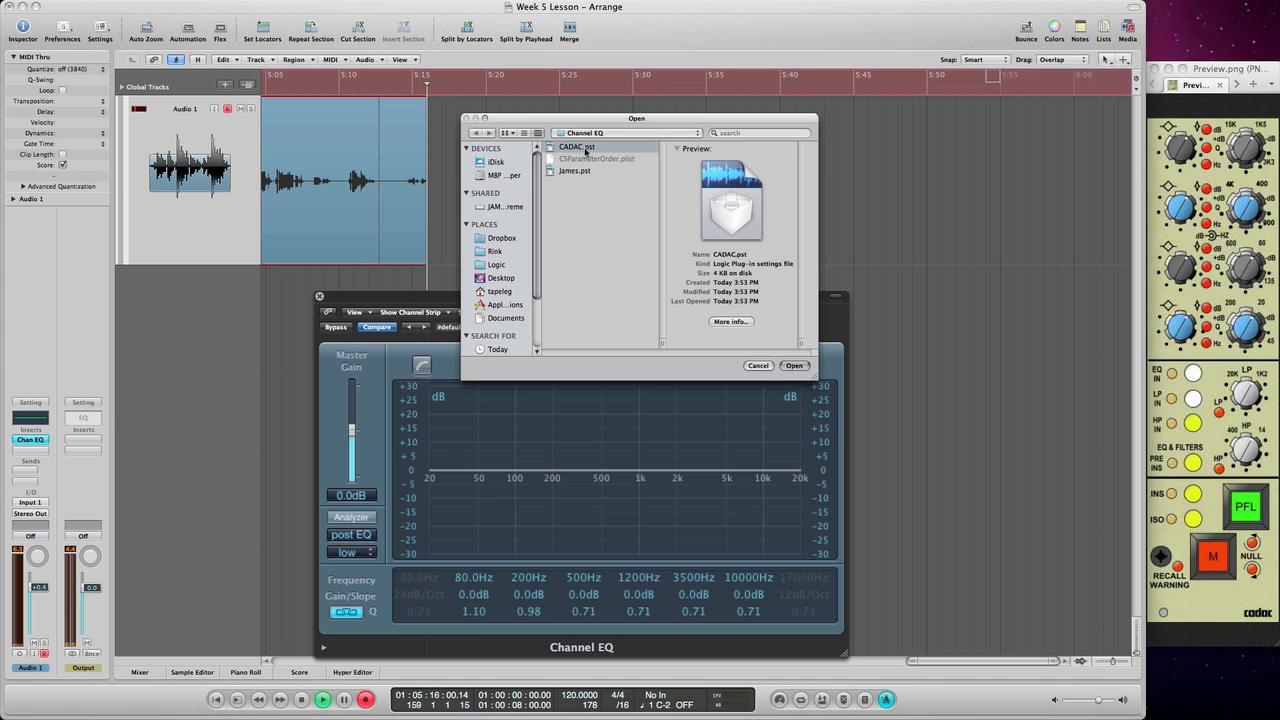
click(795, 366)
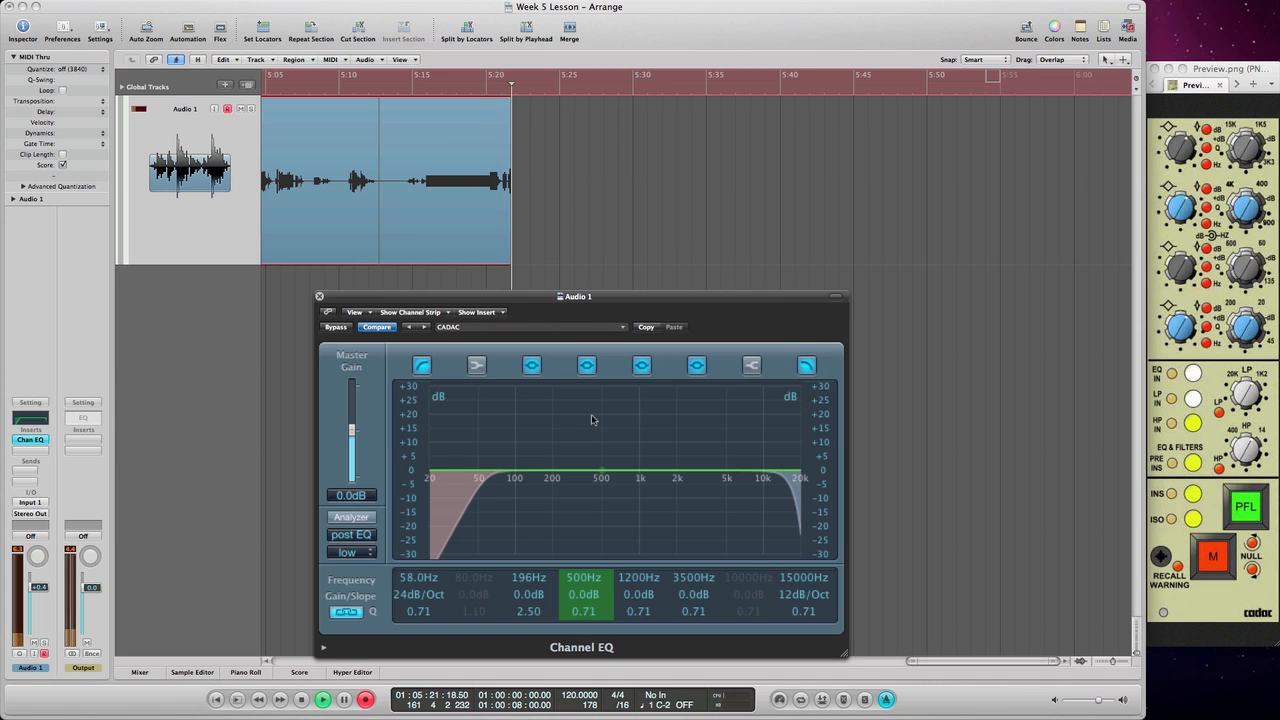